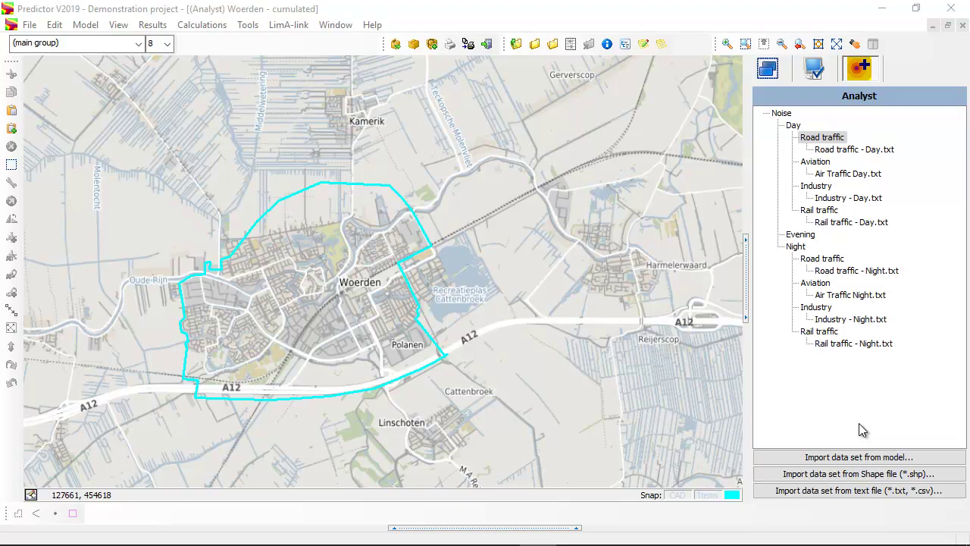
Open the Results menu to reach the contour and result label options
click(153, 25)
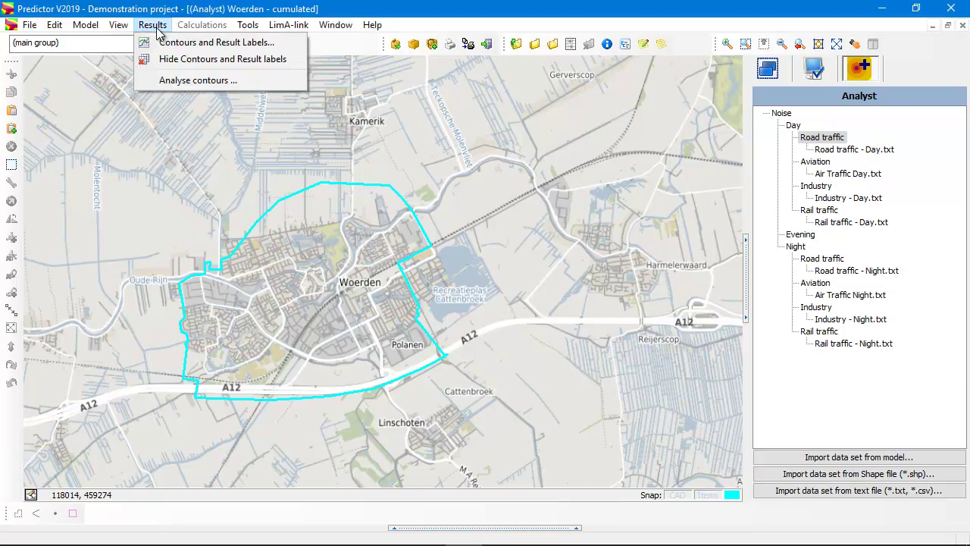
Confirm the contour settings: Lden (24 hour average) cumulation with seven colour bands, 0 to 99
click(164, 43)
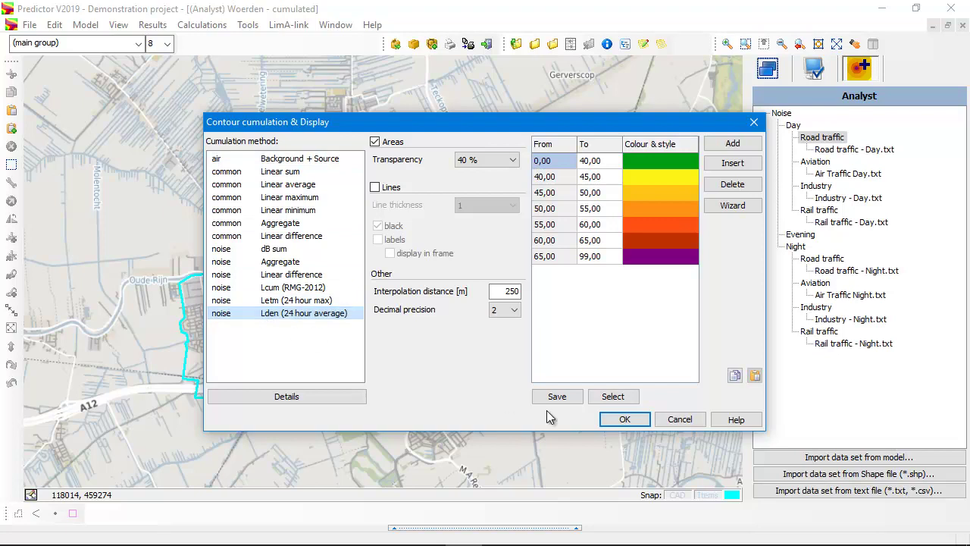
click(624, 419)
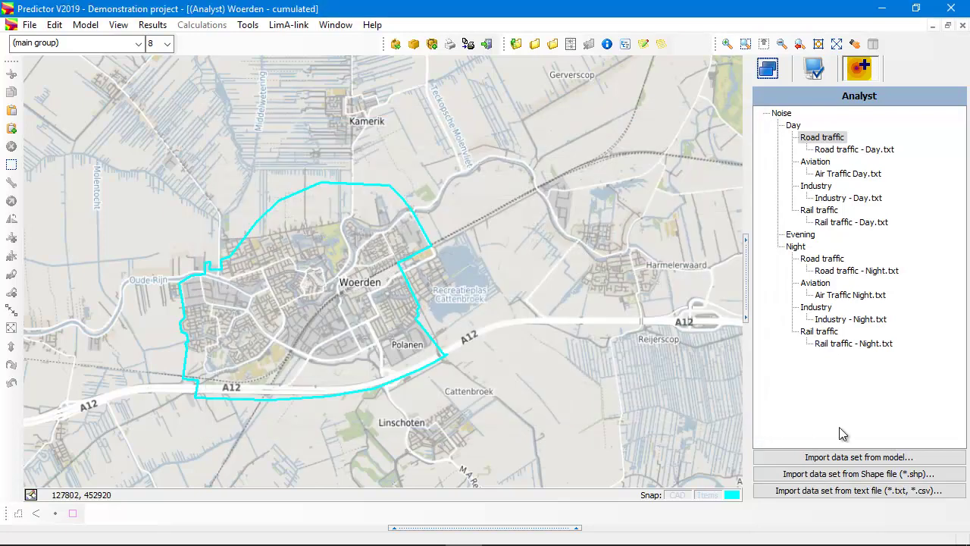
View the Day road, aviation, industry and rail contours, then the summed Day contour
click(825, 141)
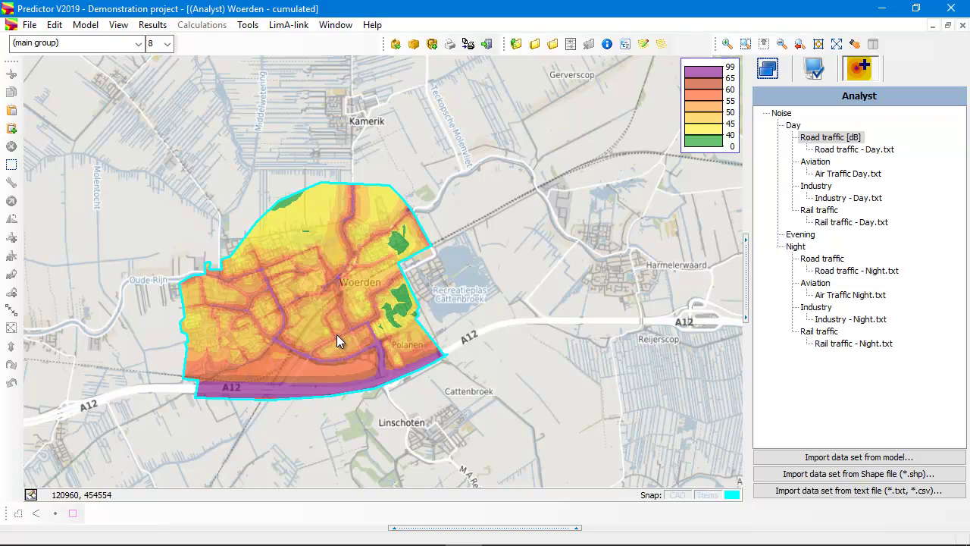
click(822, 163)
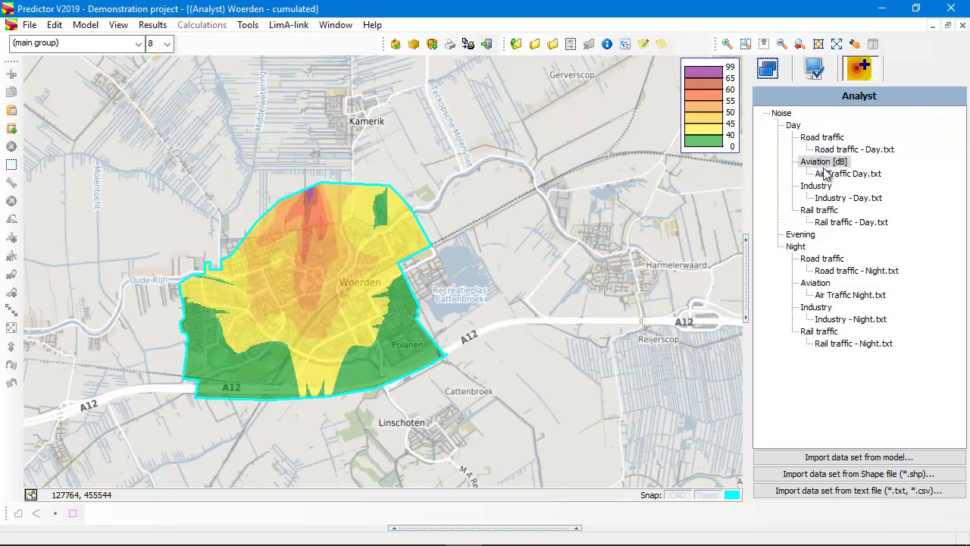
click(817, 187)
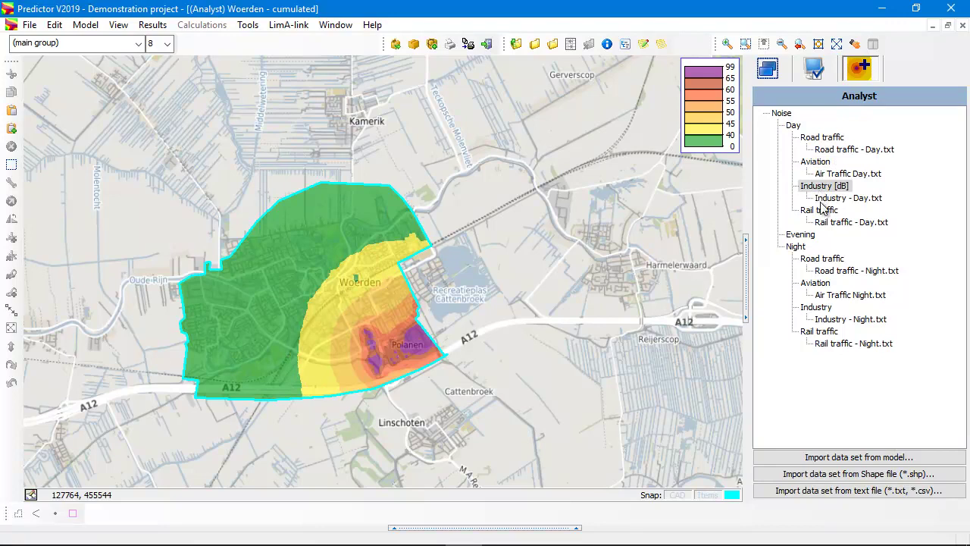
click(821, 211)
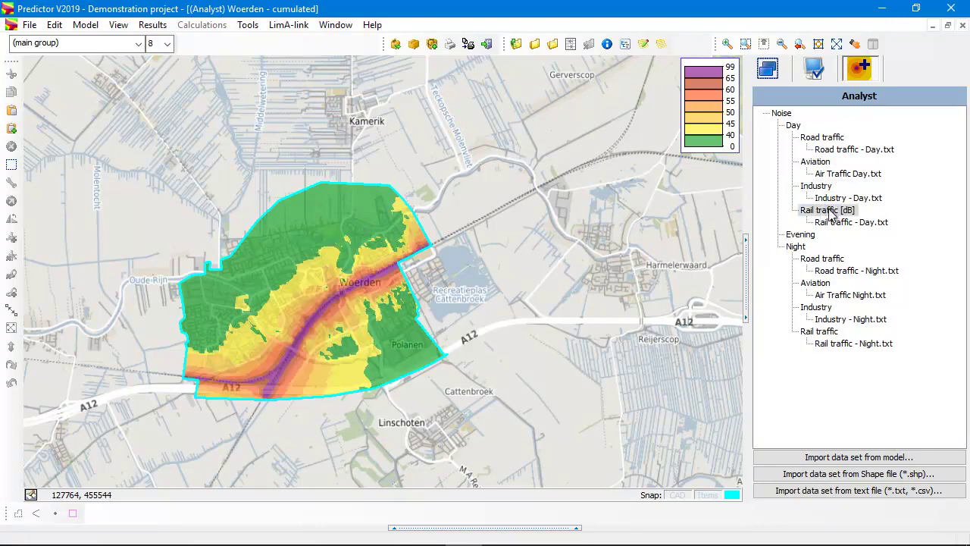
click(794, 126)
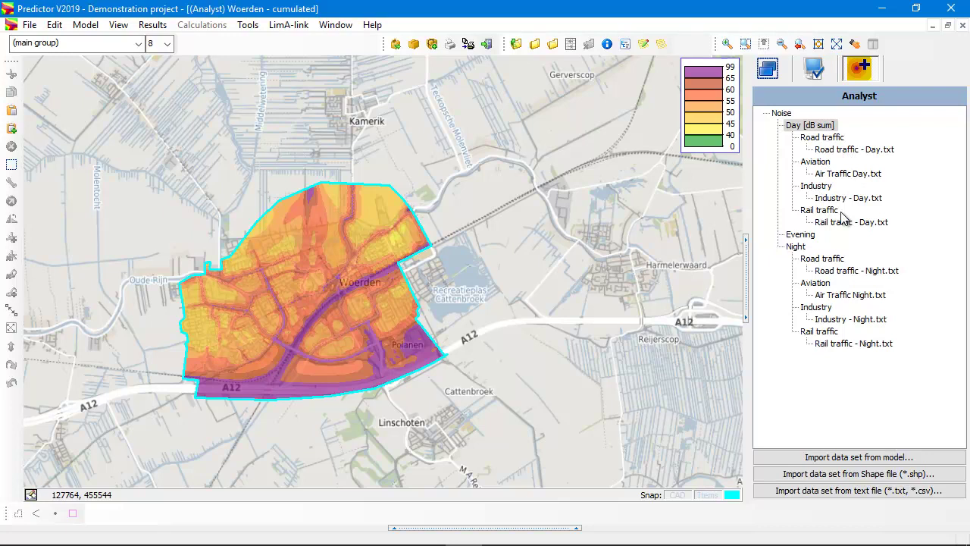
View the Night road, aviation, industry, rail and summed contours, then the overall Lden Noise contour
click(824, 260)
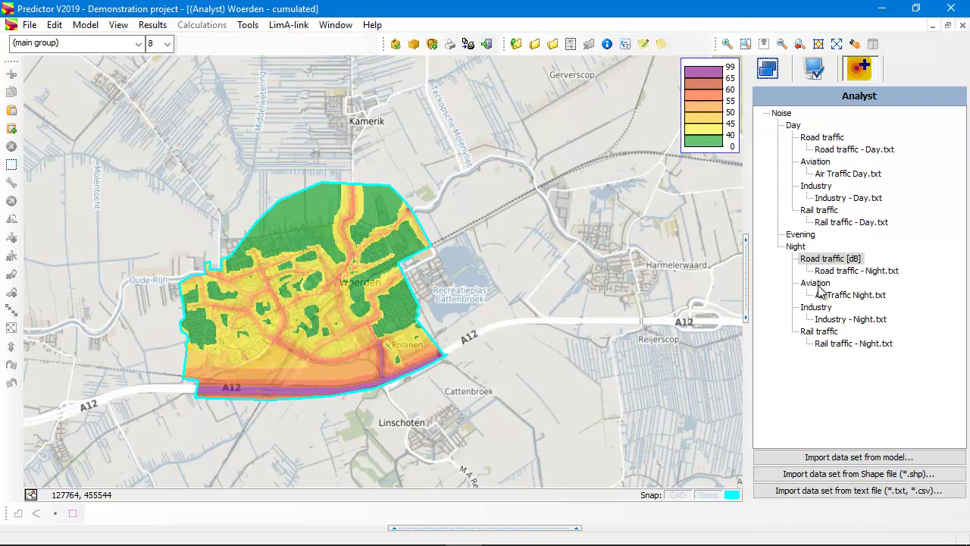
click(822, 284)
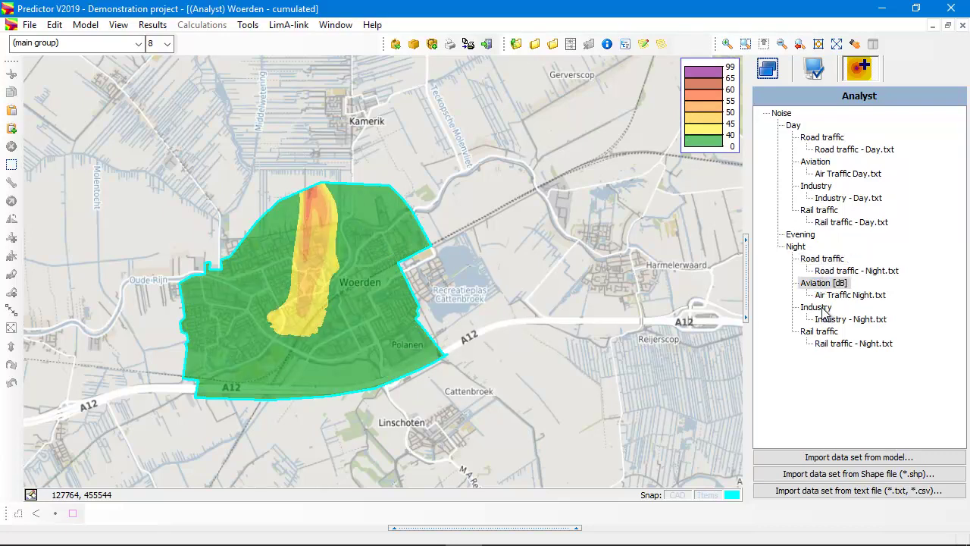
click(823, 308)
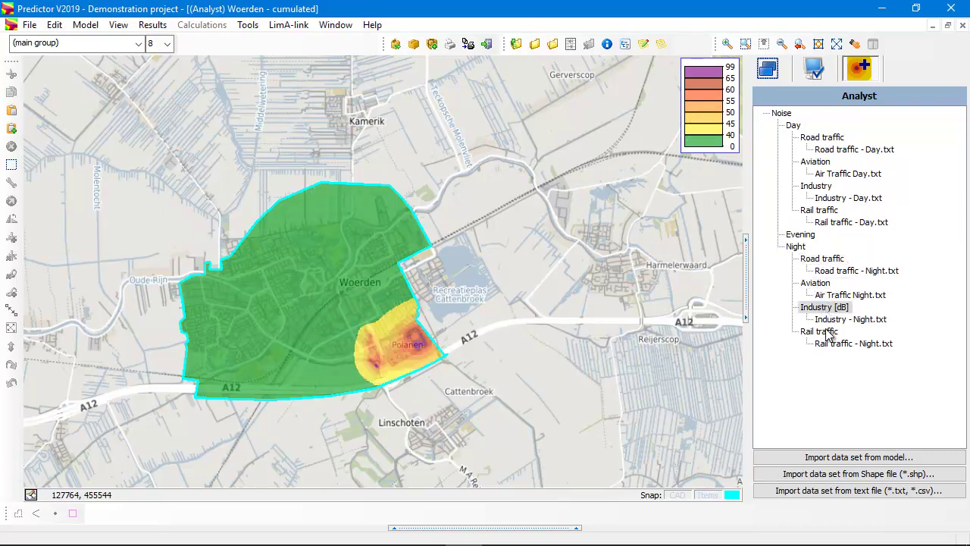
click(825, 330)
click(795, 246)
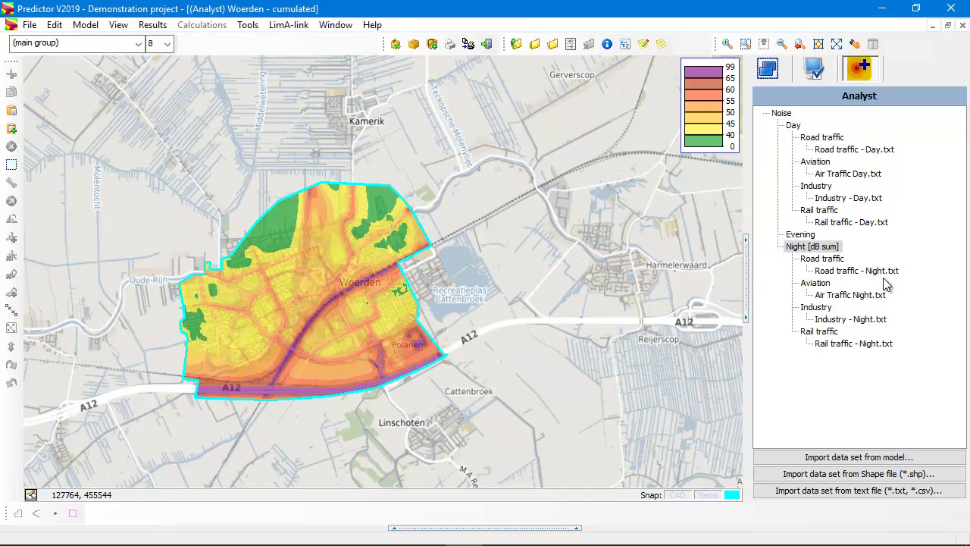
click(785, 118)
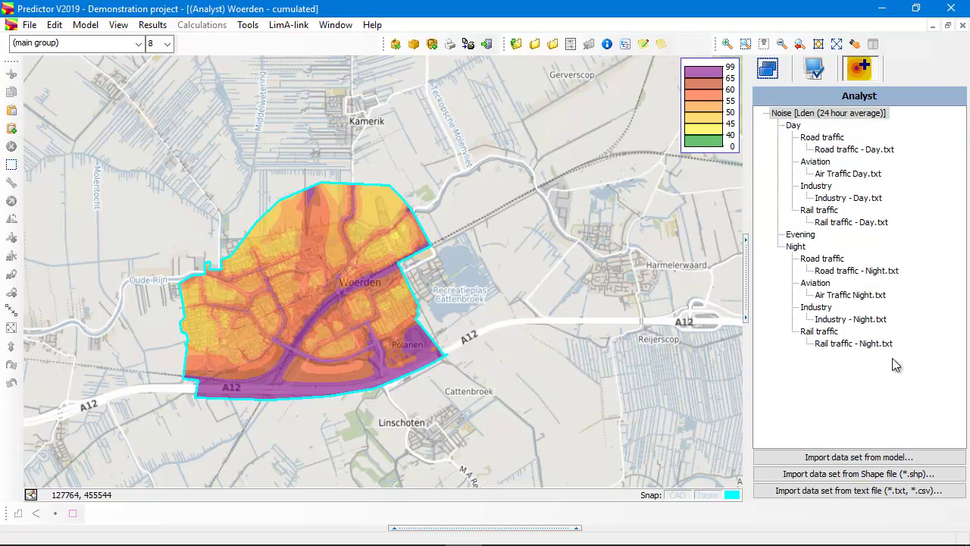
Show the Display Options panel listing DIV areas, lines, points and focus areas
click(815, 69)
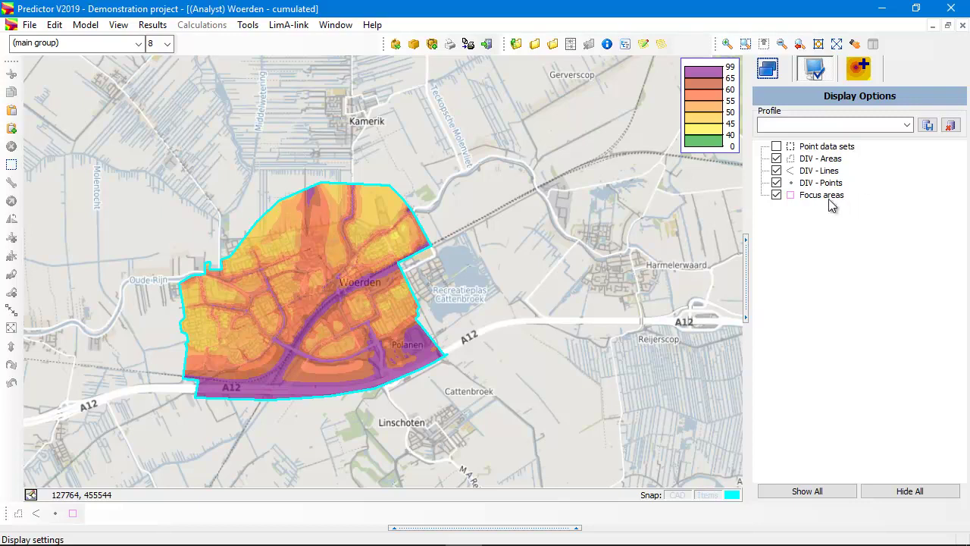
double_click(425, 234)
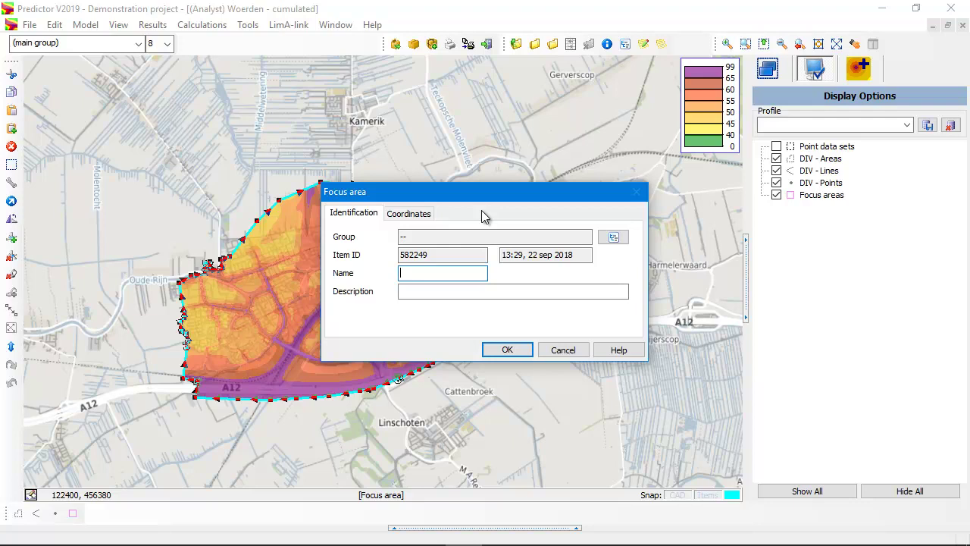
click(574, 351)
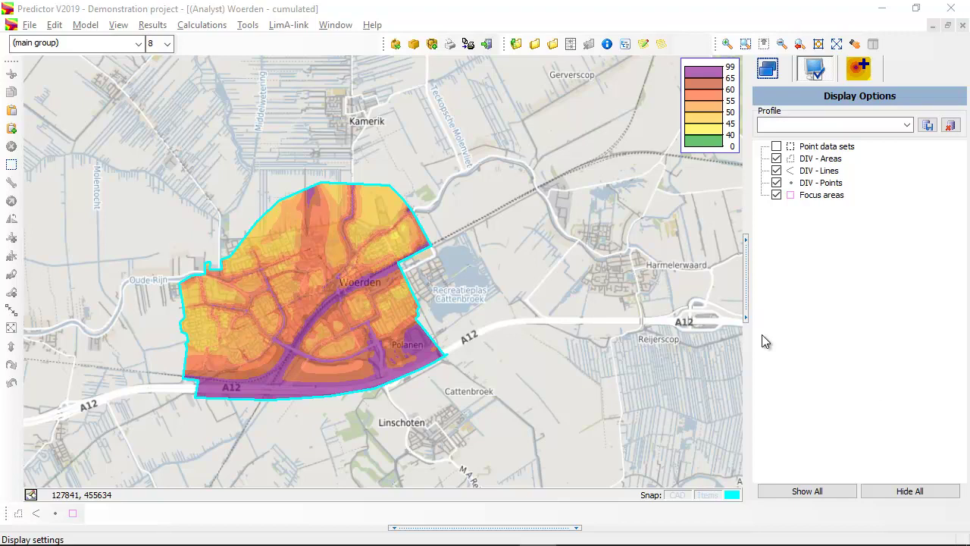
Run Analyse contours for areas per noise band and switch on Confront (clipped) contours
click(152, 25)
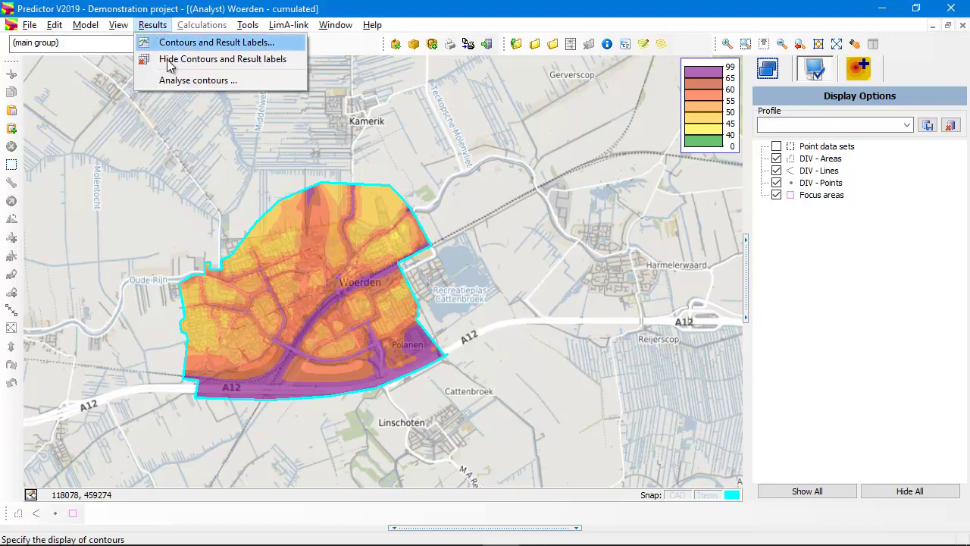
click(202, 80)
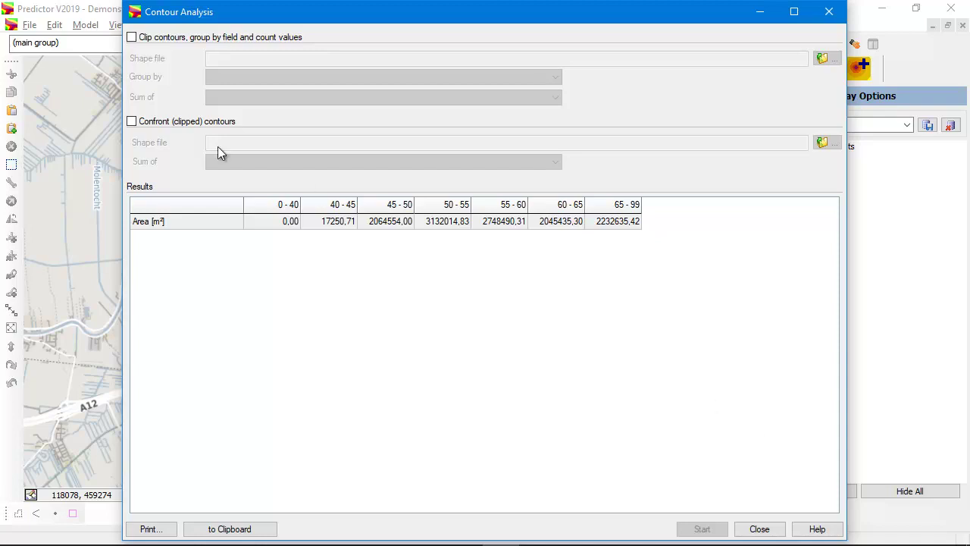
click(132, 122)
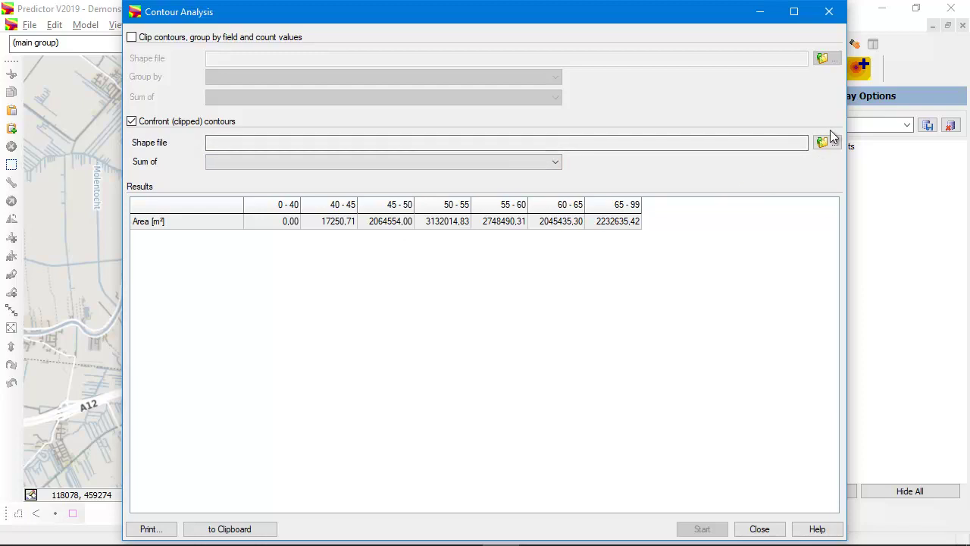
Load Zipcode points.shp as the confront shape file and sum the DWELLINGS field
click(828, 143)
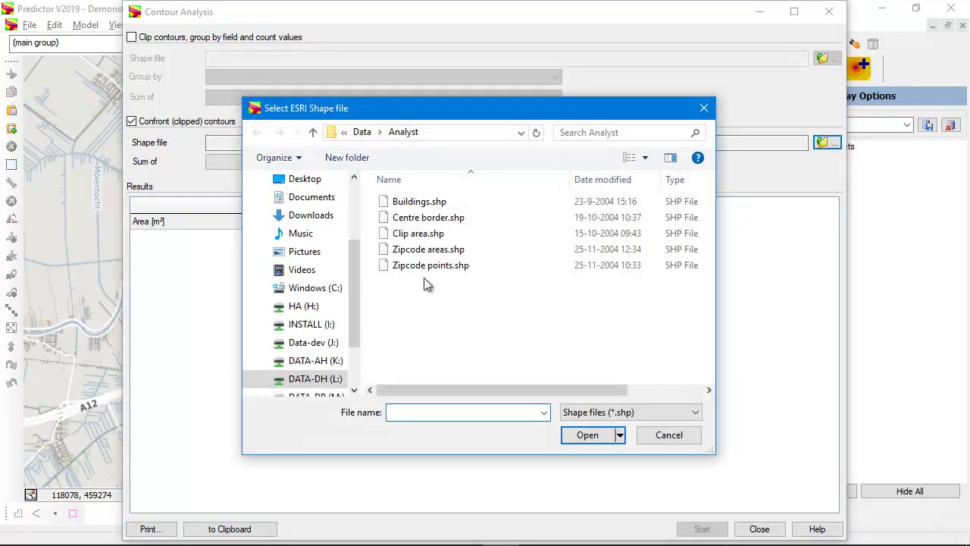
click(429, 267)
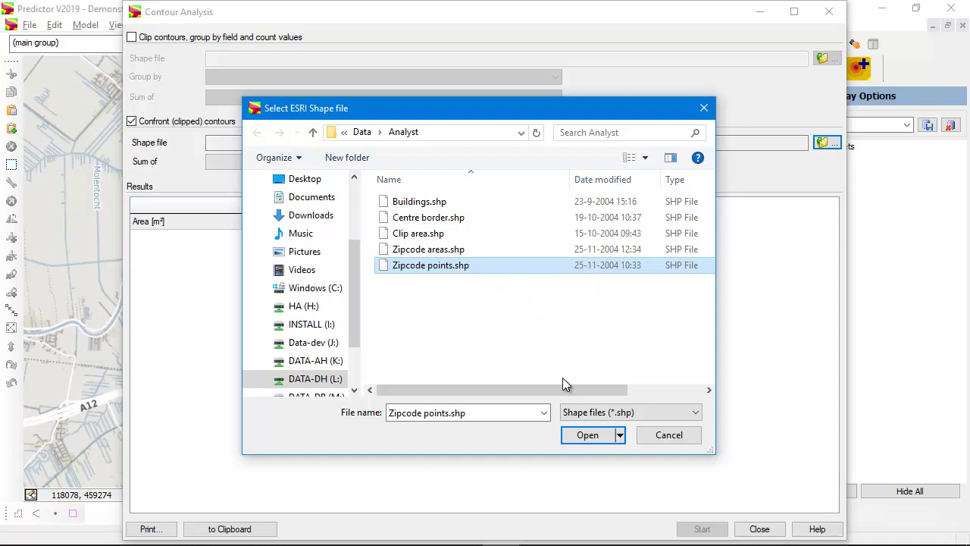
click(594, 437)
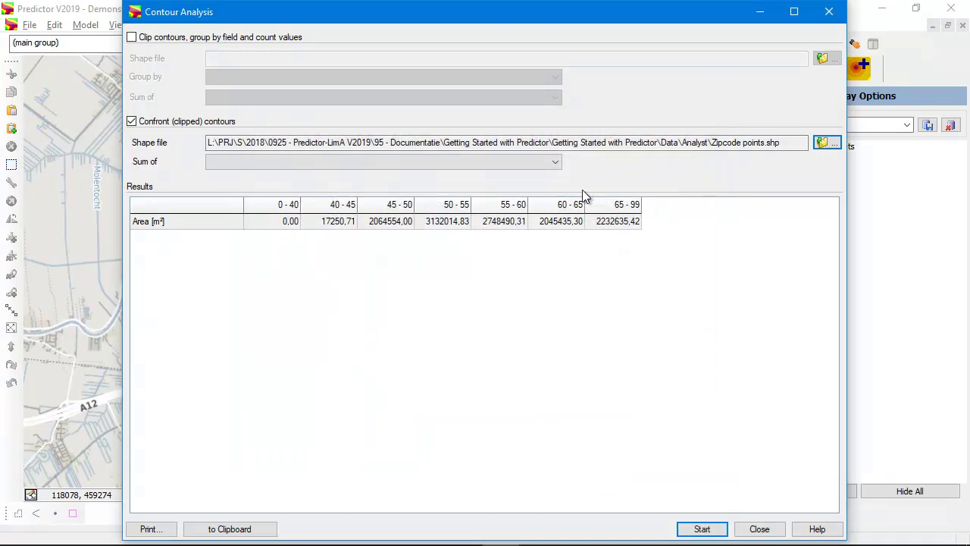
click(556, 162)
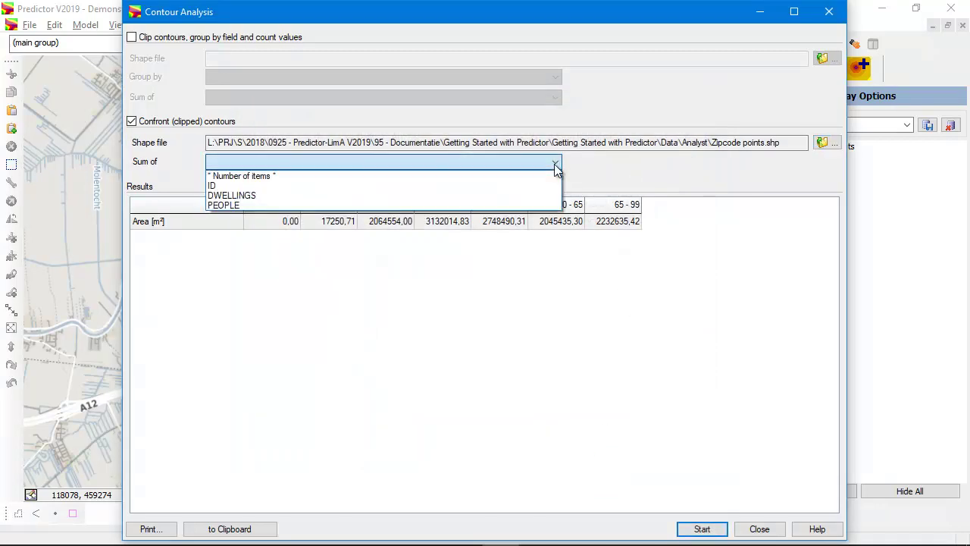
click(337, 197)
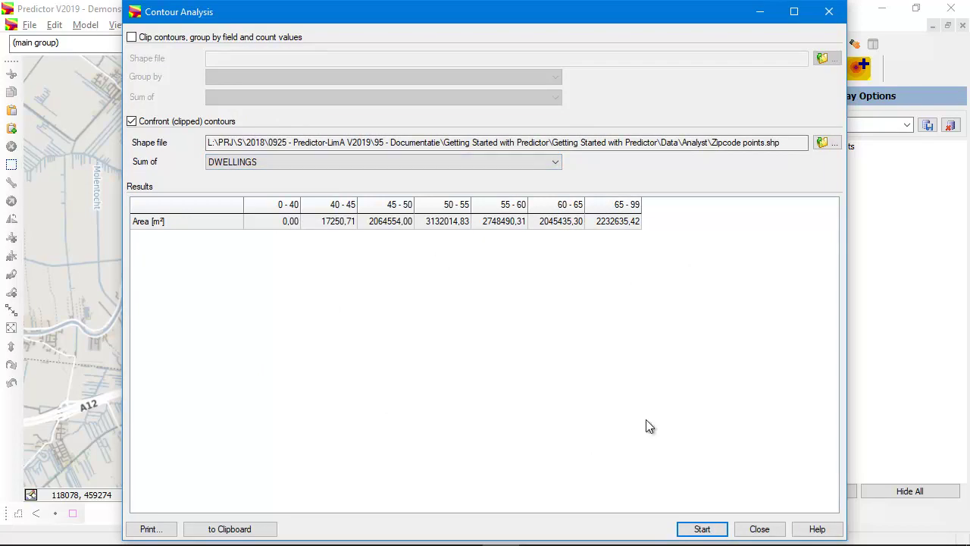
Compute dwelling counts per band, then PEOPLE counts, and close Contour Analysis
click(703, 529)
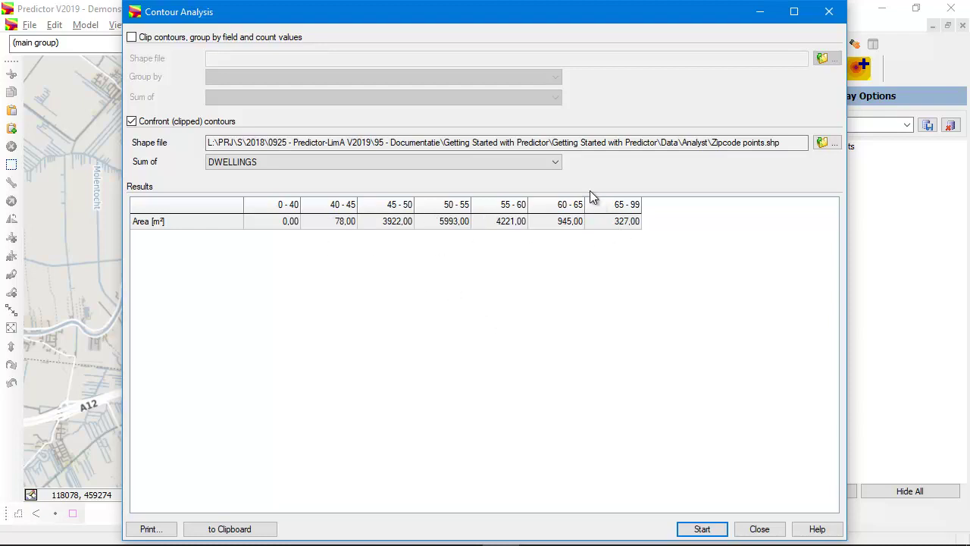
click(551, 162)
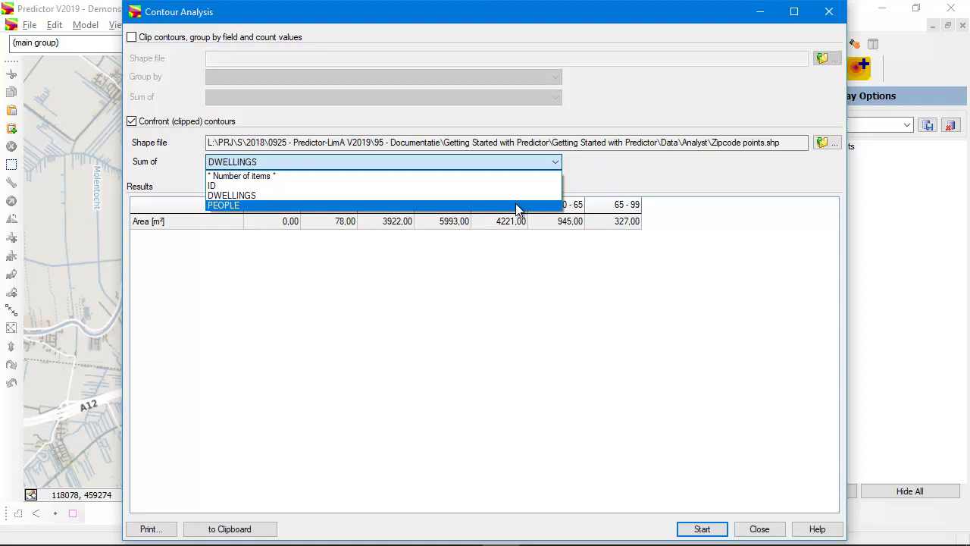
click(518, 206)
click(716, 534)
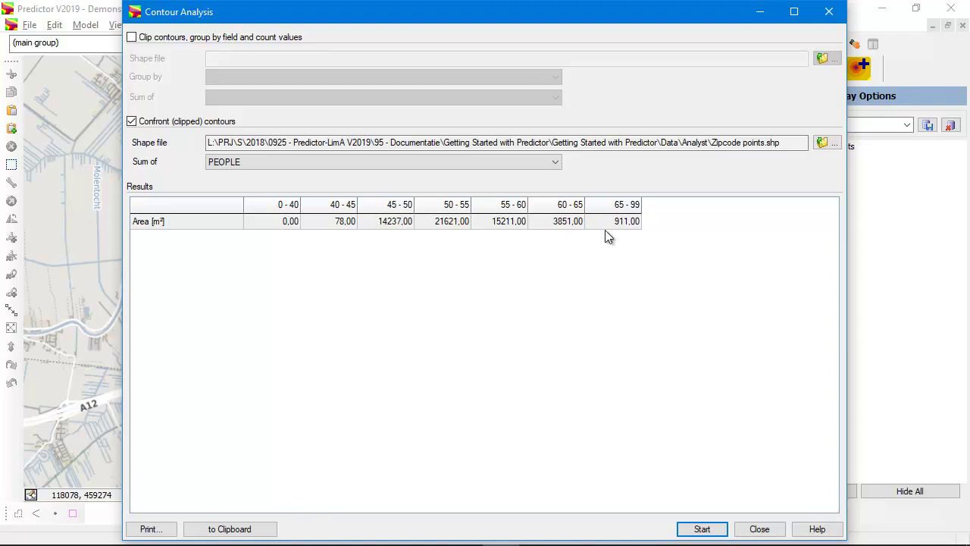
click(761, 528)
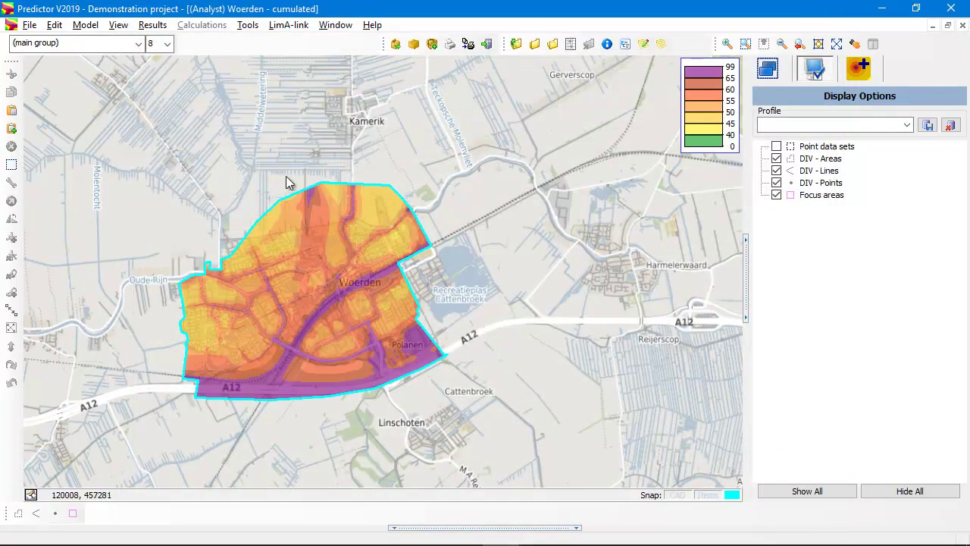
Add Zipcode points.shp as a background map layer
click(117, 26)
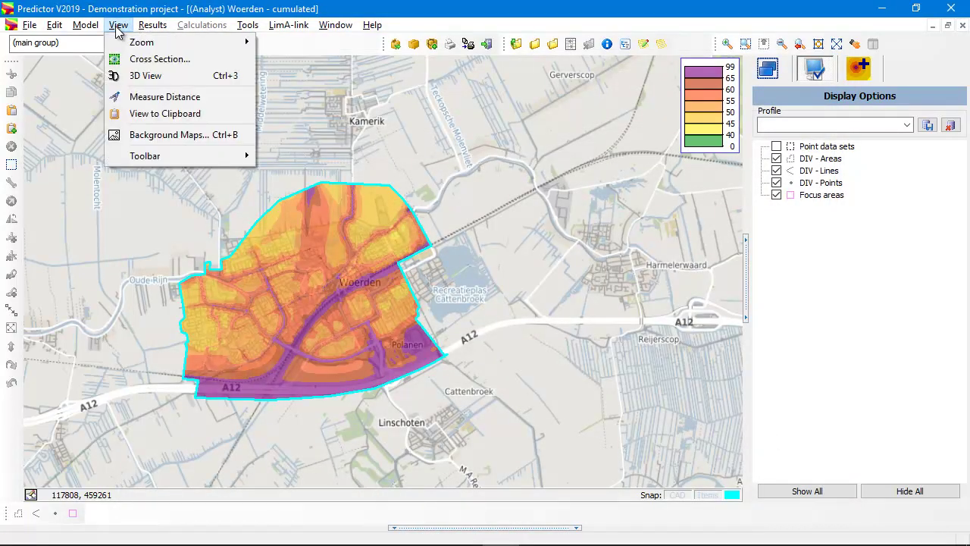
click(156, 135)
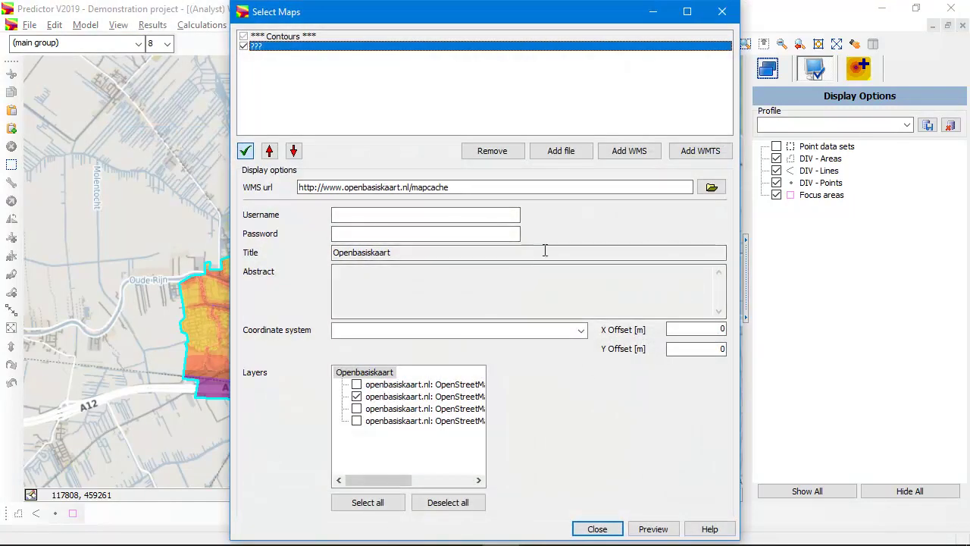
click(561, 150)
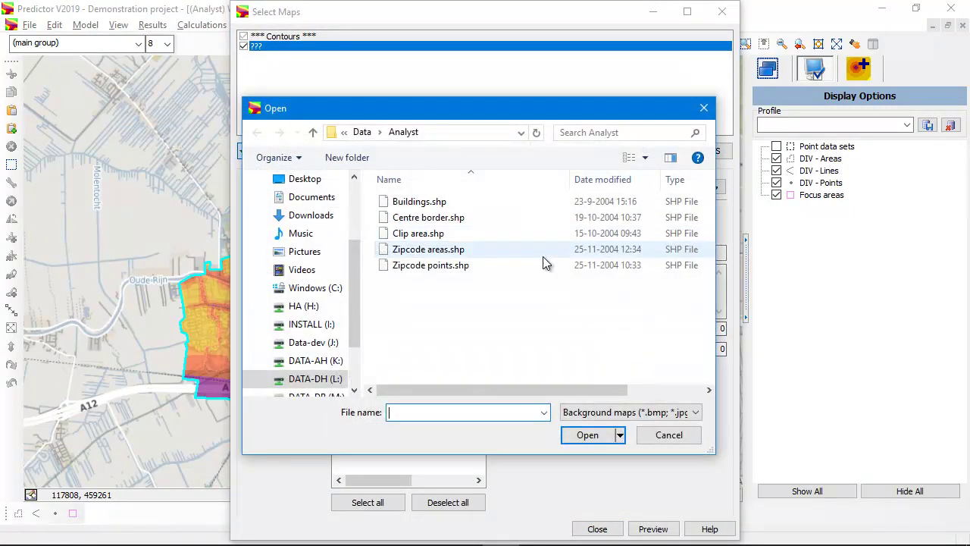
click(434, 265)
click(595, 438)
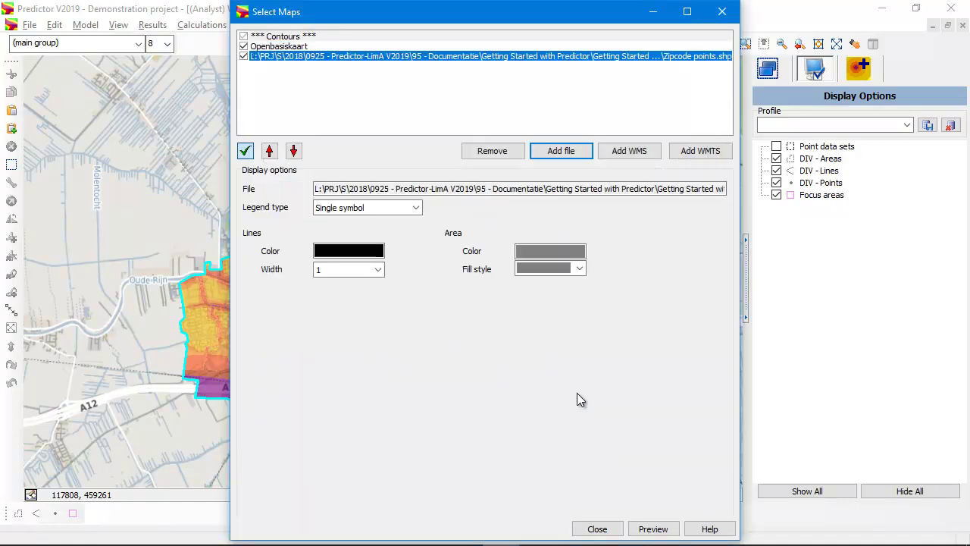
Give the zipcode layer cyan lines and move it above Openbasiskaart and the contours
click(376, 251)
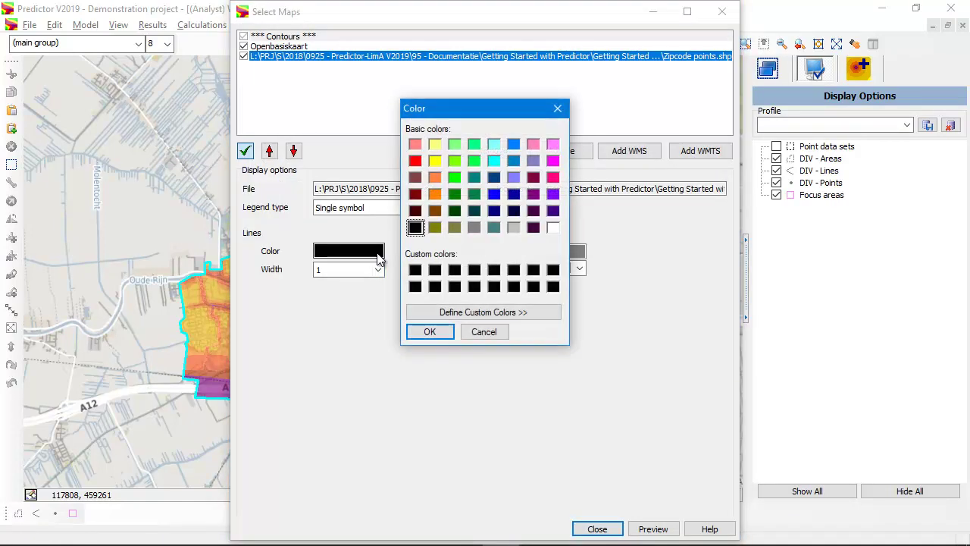
click(494, 162)
click(440, 331)
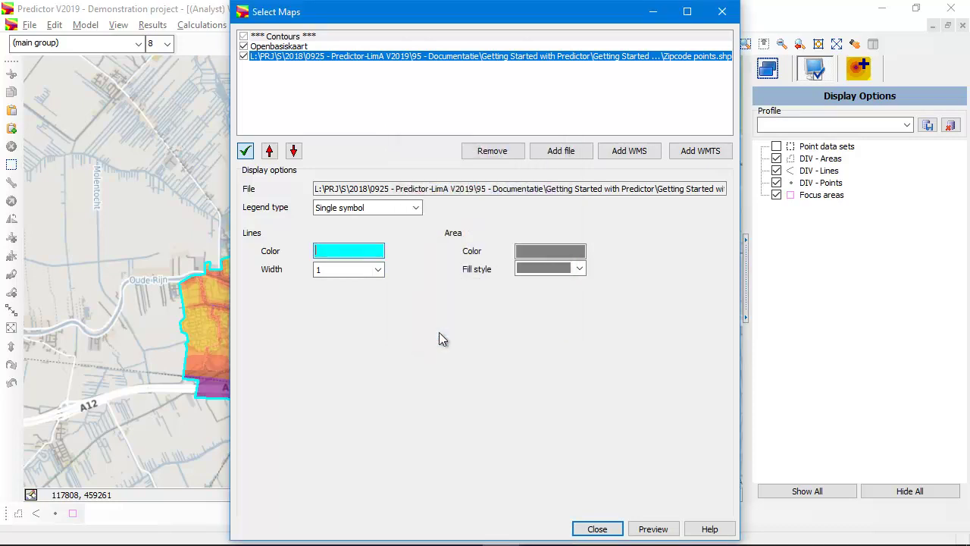
click(270, 151)
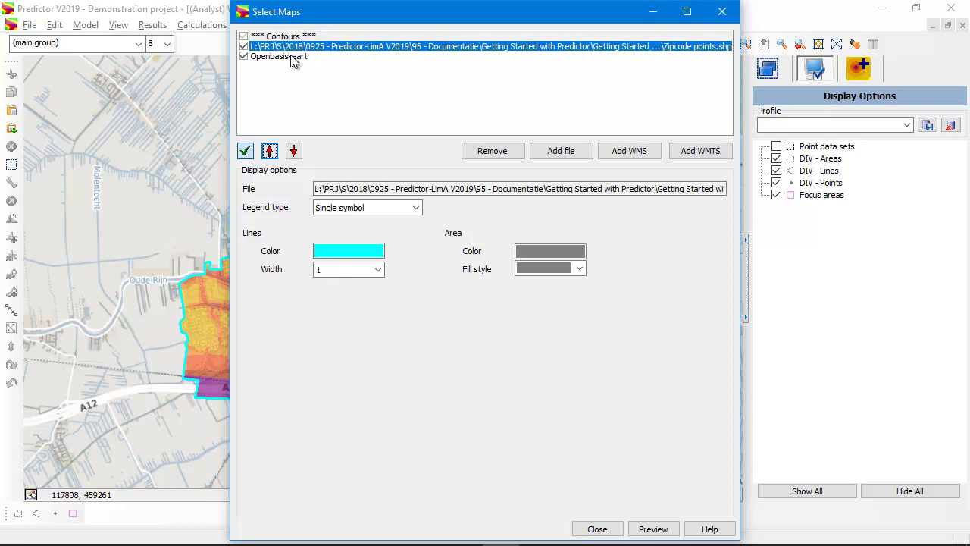
click(271, 151)
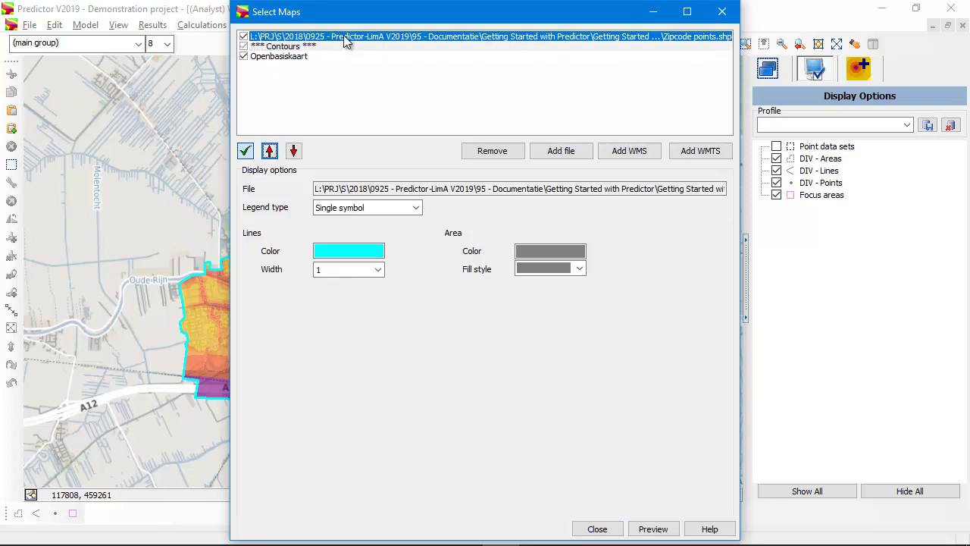
click(603, 528)
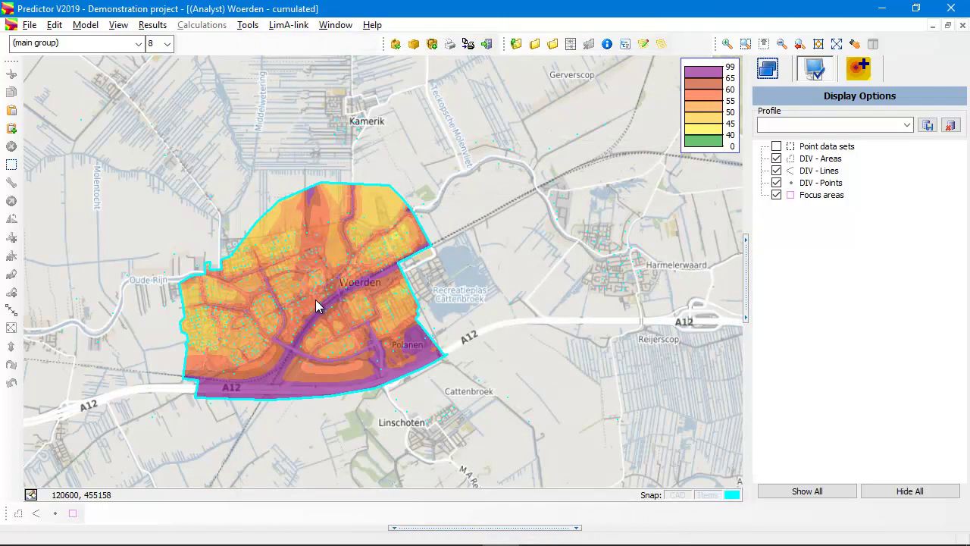
Zoom in on central Woerden to compare the zipcode points with the noise bands
scroll(315, 303, up, 1)
scroll(315, 303, up, 1)
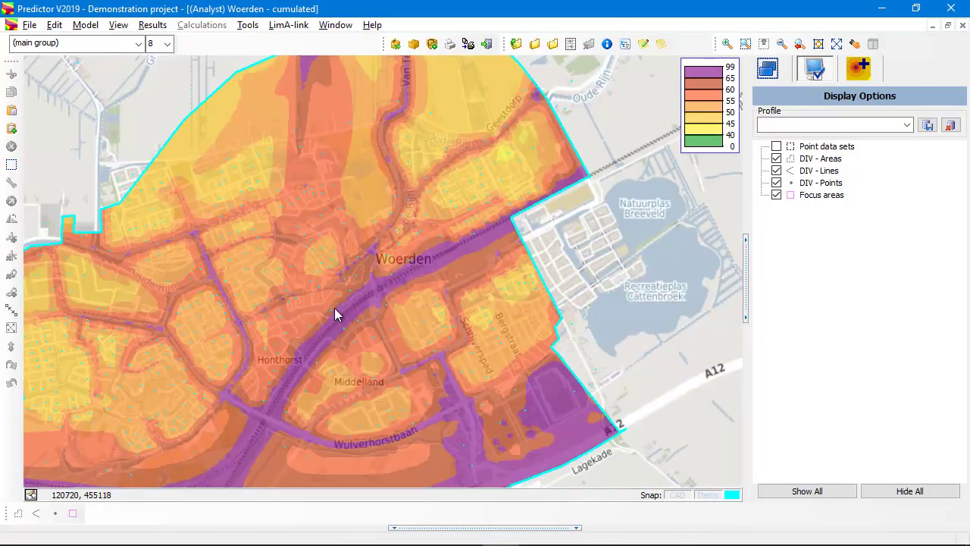